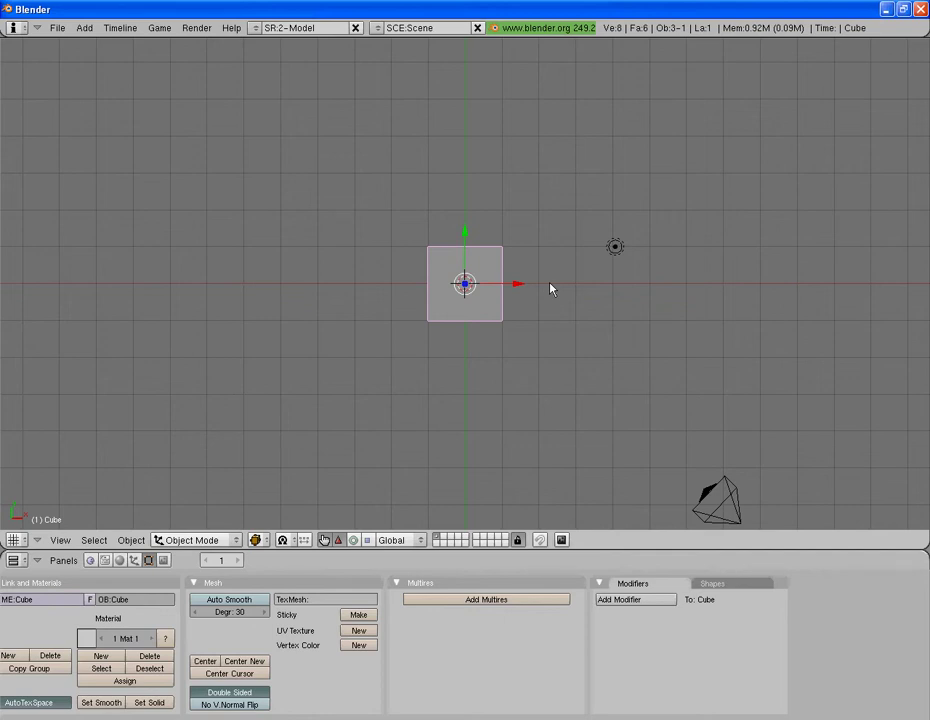
Inspect the cube from the top, a tilted angle and the front view
{"action": "middle_click_drag", "start_coordinate": [556, 330], "coordinate": [539, 318]}
{"action": "key", "text": "KP_7"}
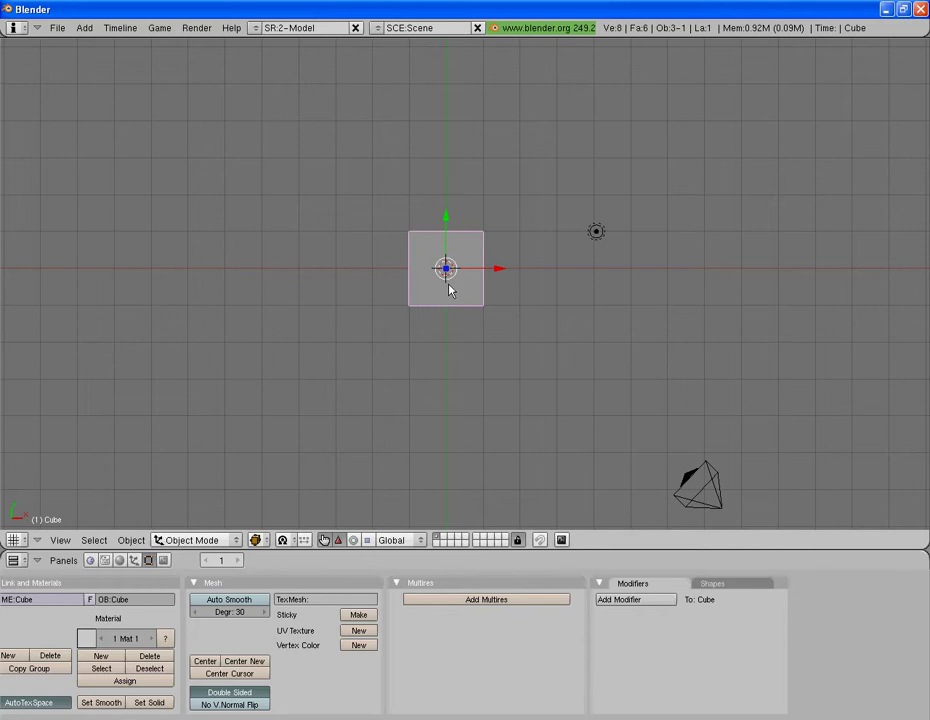
{"action": "middle_click_drag", "start_coordinate": [446, 338], "coordinate": [493, 281]}
{"action": "key", "text": "KP_7"}
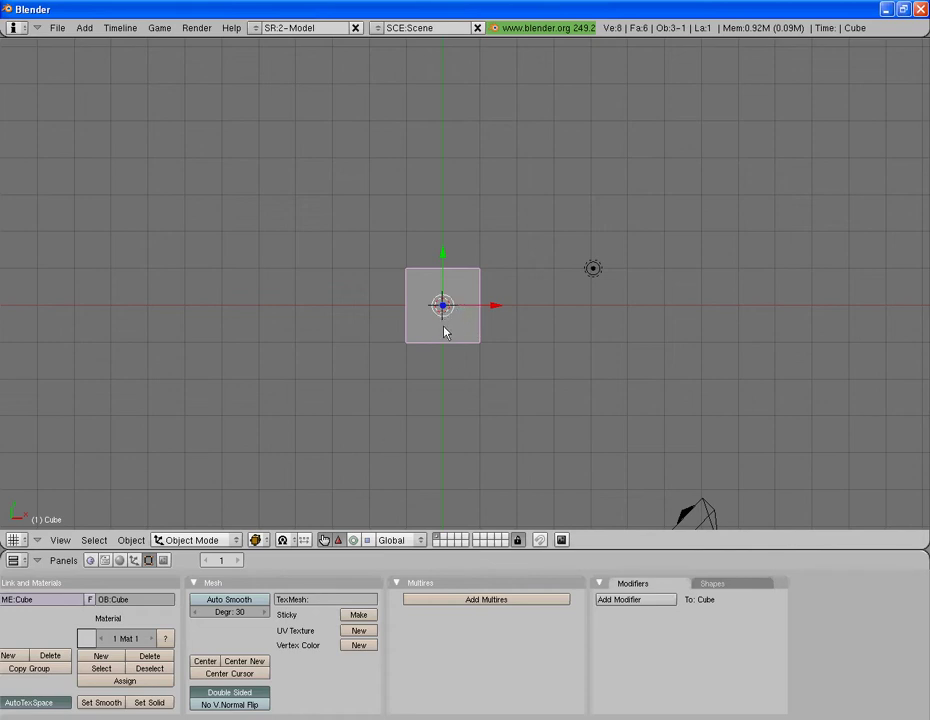
{"action": "key", "text": "KP_1"}
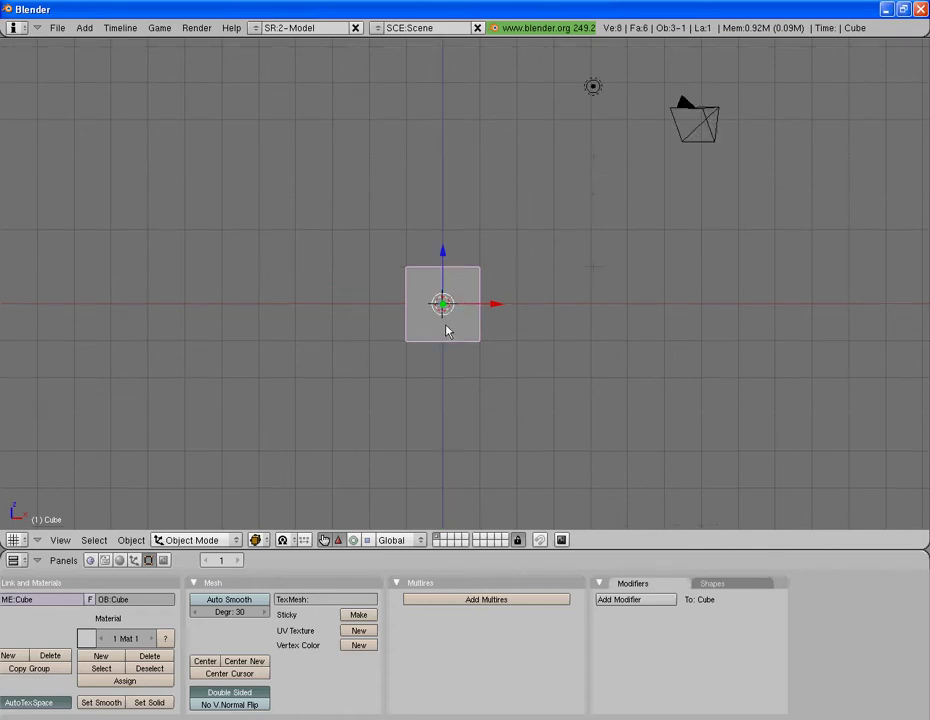
{"action": "key", "text": "KP_7"}
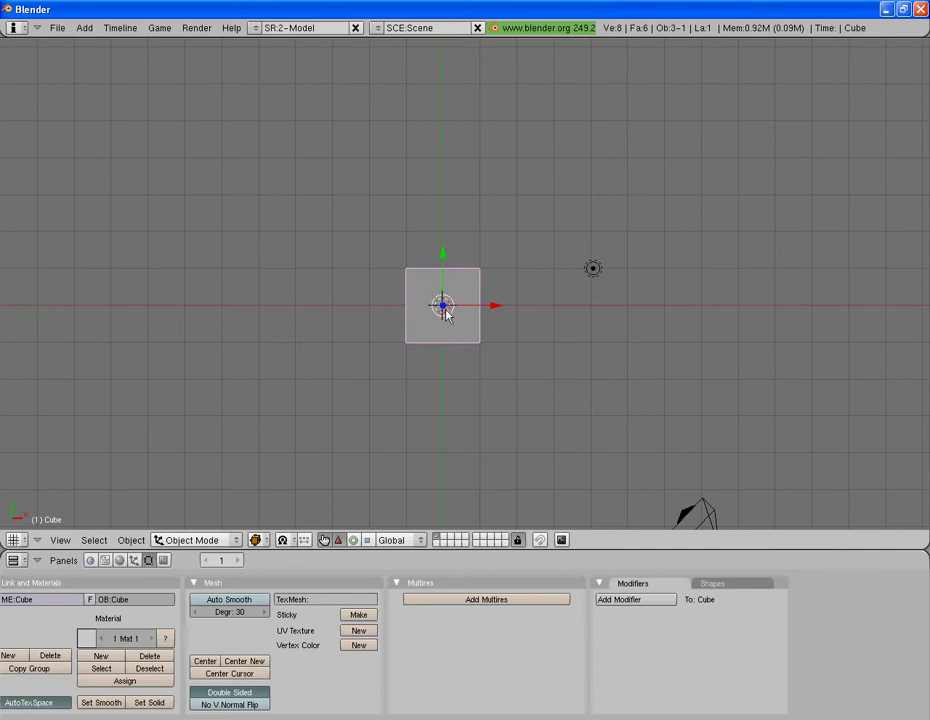
Add a Bezier circle around the cube and scale it up about 1.57 times
{"action": "key", "text": "space"}
{"action": "mouse_move", "coordinate": [515, 318]}
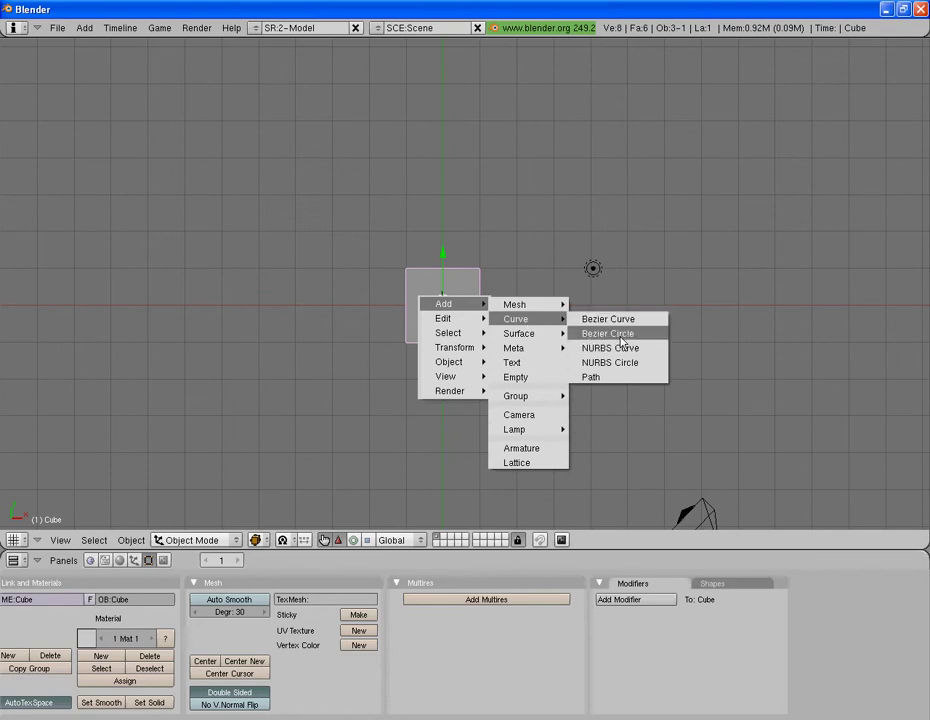
{"action": "left_click", "coordinate": [605, 333]}
{"action": "key", "text": "z"}
{"action": "key", "text": "s"}
{"action": "left_click", "coordinate": [598, 305]}
{"action": "key", "text": "z"}
{"action": "middle_click_drag", "start_coordinate": [450, 397], "coordinate": [432, 349]}
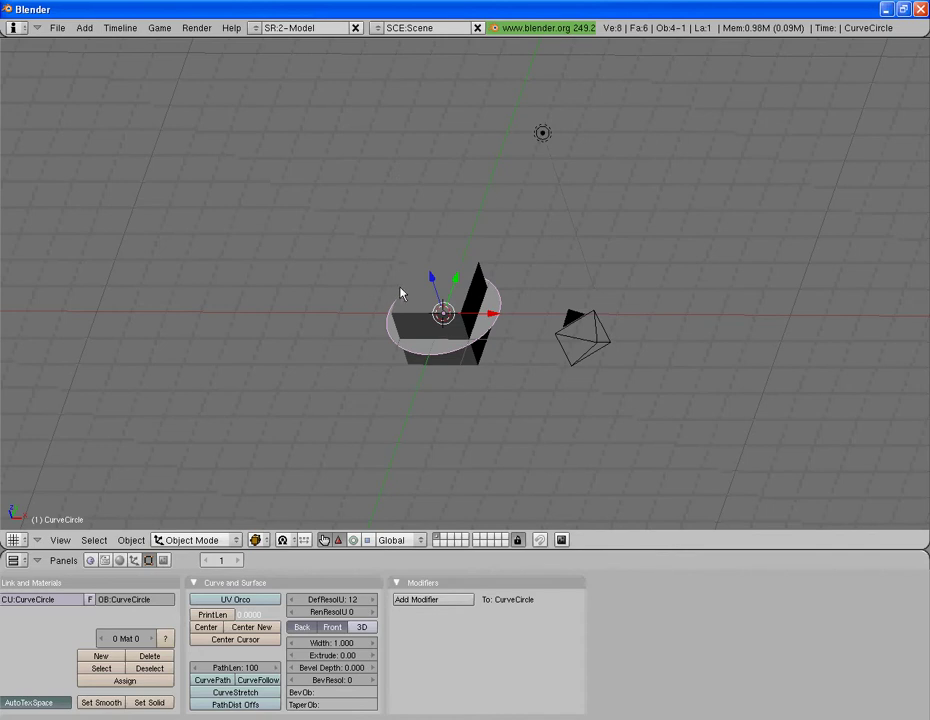
Render a test image from the camera, then return to a zoomed-out orthographic top view
{"action": "key", "text": "KP_0"}
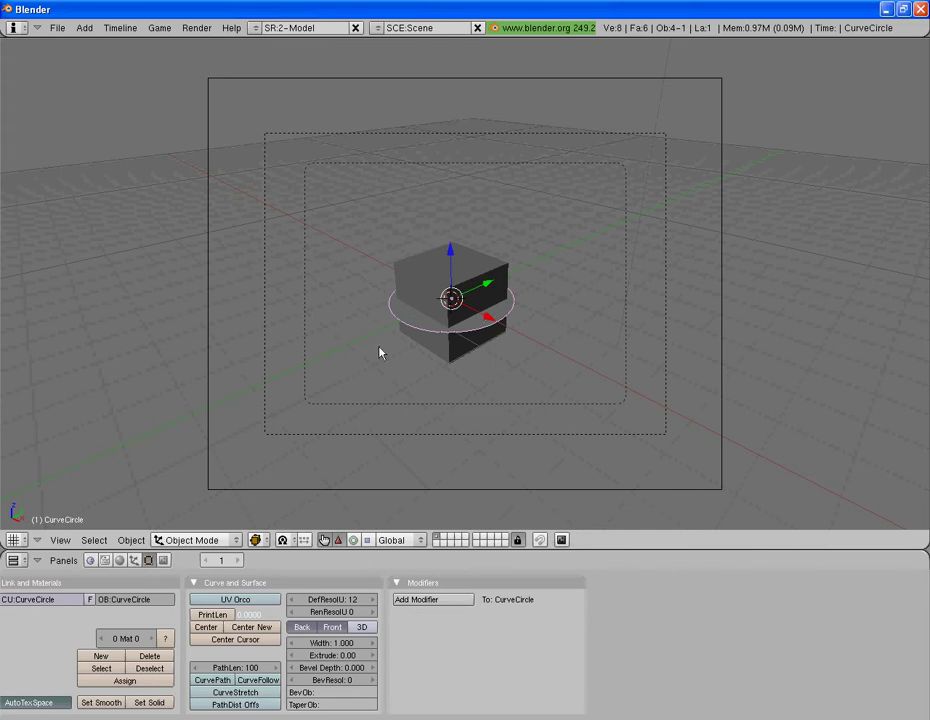
{"action": "key", "text": "F12"}
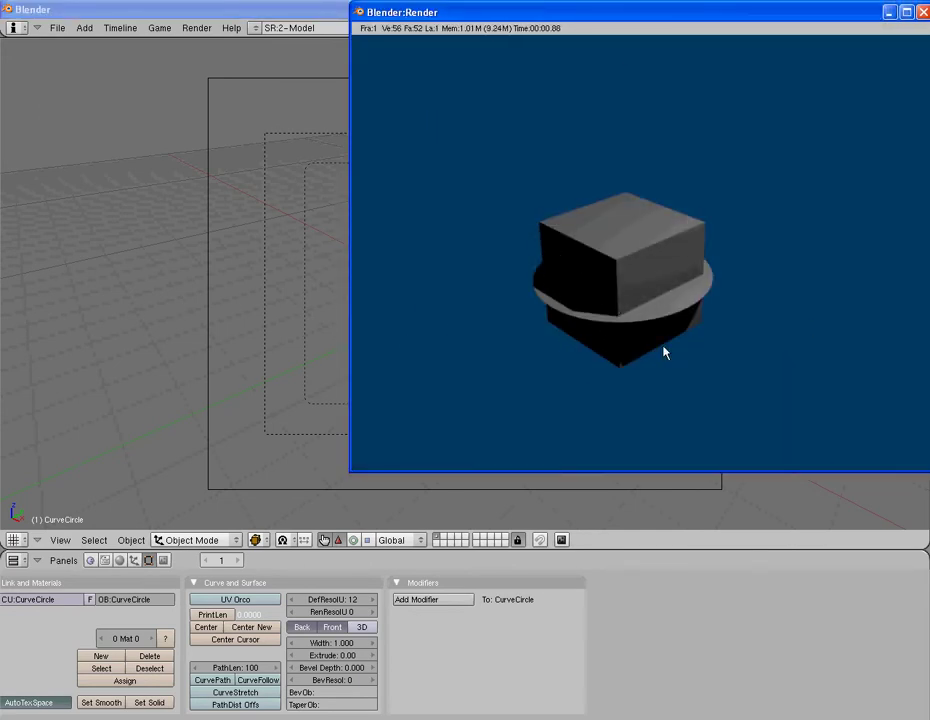
{"action": "key", "text": "Escape"}
{"action": "key", "text": "KP_7"}
{"action": "key", "text": "KP_5"}
{"action": "scroll", "coordinate": [540, 335], "scroll_direction": "down", "scroll_amount": 4}
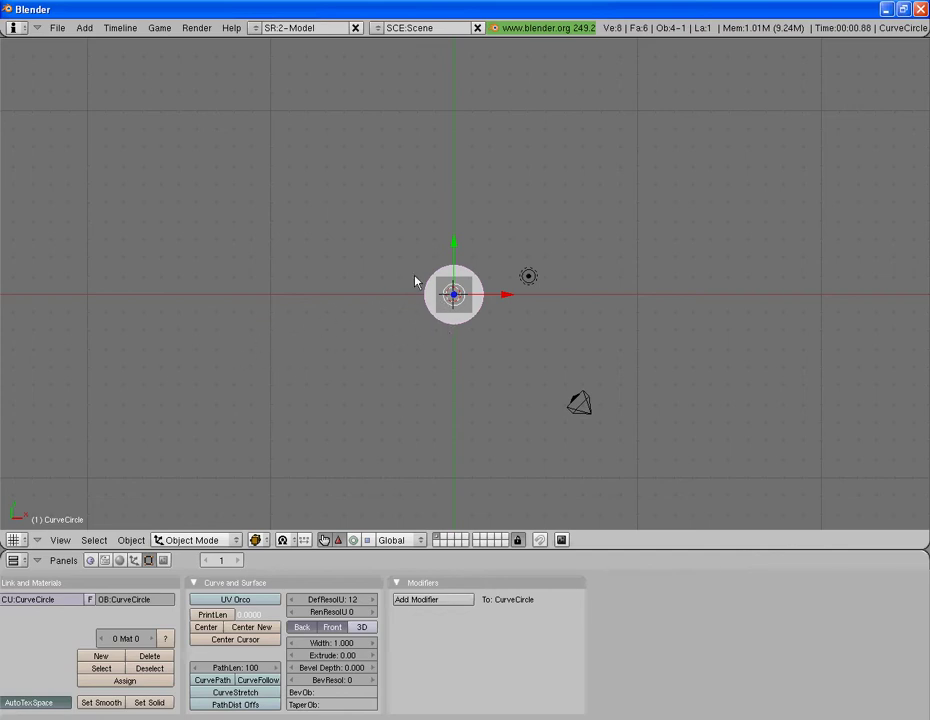
Parent the camera to the Bezier circle with Follow Path and play the animation
{"action": "right_click", "coordinate": [582, 406]}
{"action": "scroll", "coordinate": [592, 409], "scroll_direction": "down", "scroll_amount": 1}
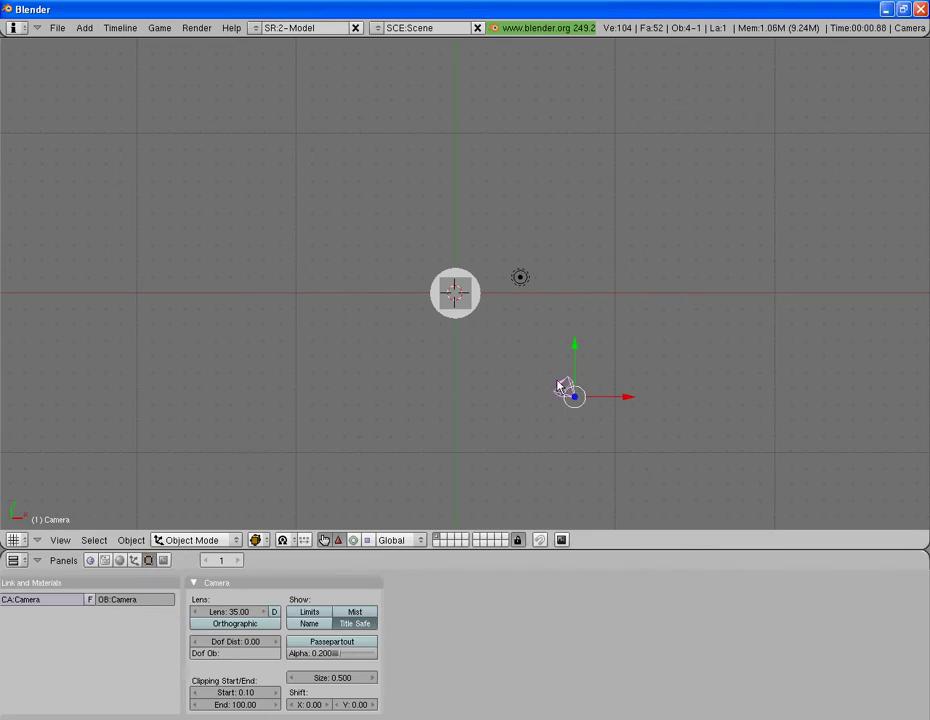
{"action": "right_click", "coordinate": [480, 305], "text": "shift"}
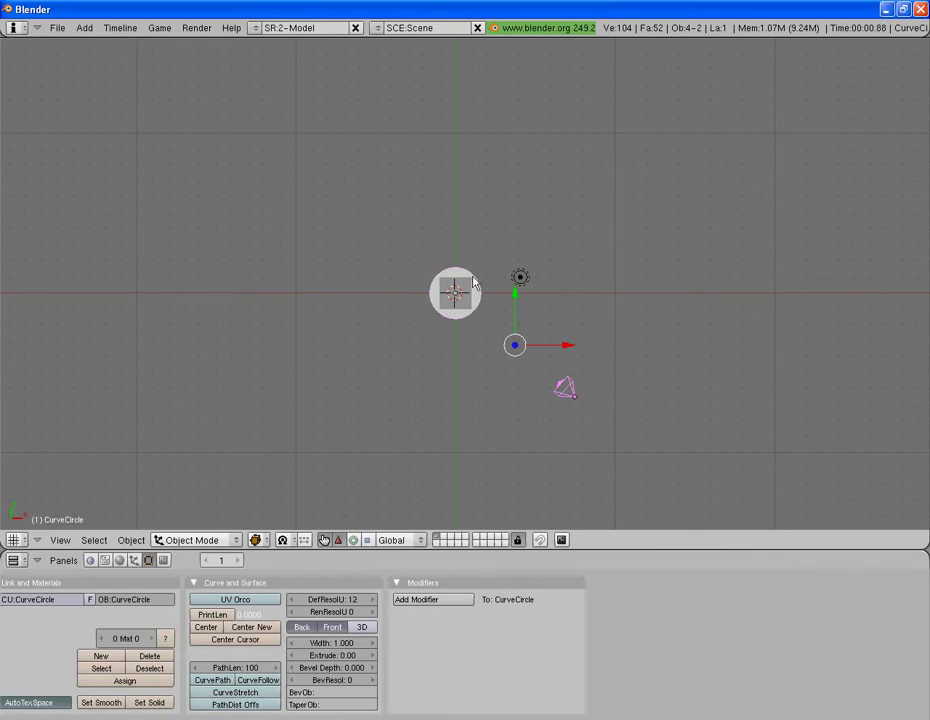
{"action": "key", "text": "ctrl+p"}
{"action": "left_click", "coordinate": [435, 292]}
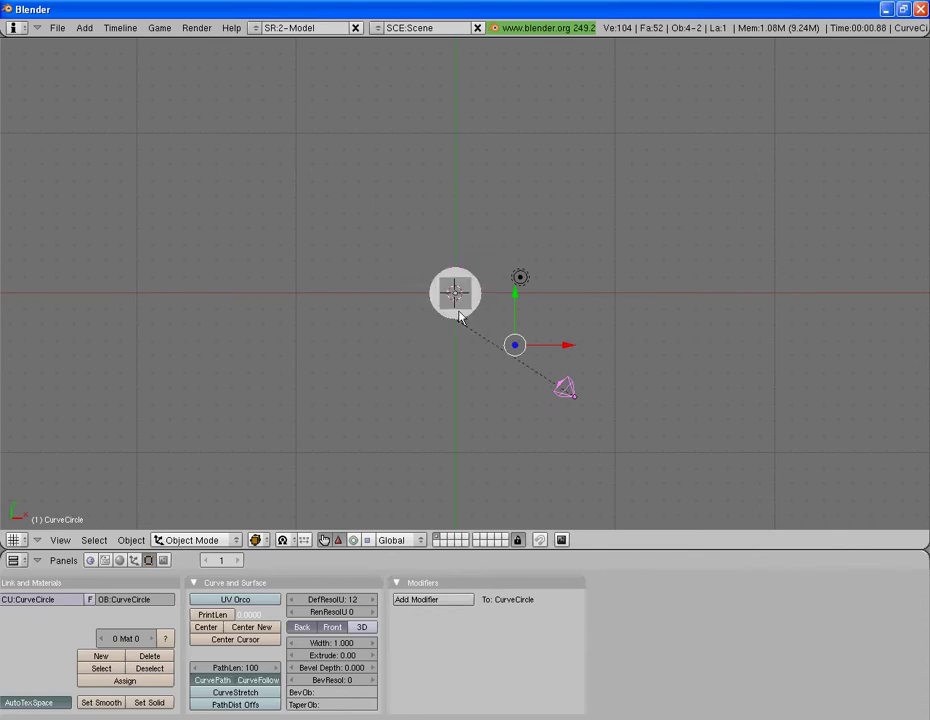
{"action": "key", "text": "alt+a"}
Switch the 3D view to the camera's viewpoint on the circle path
{"action": "key", "text": "KP_0"}
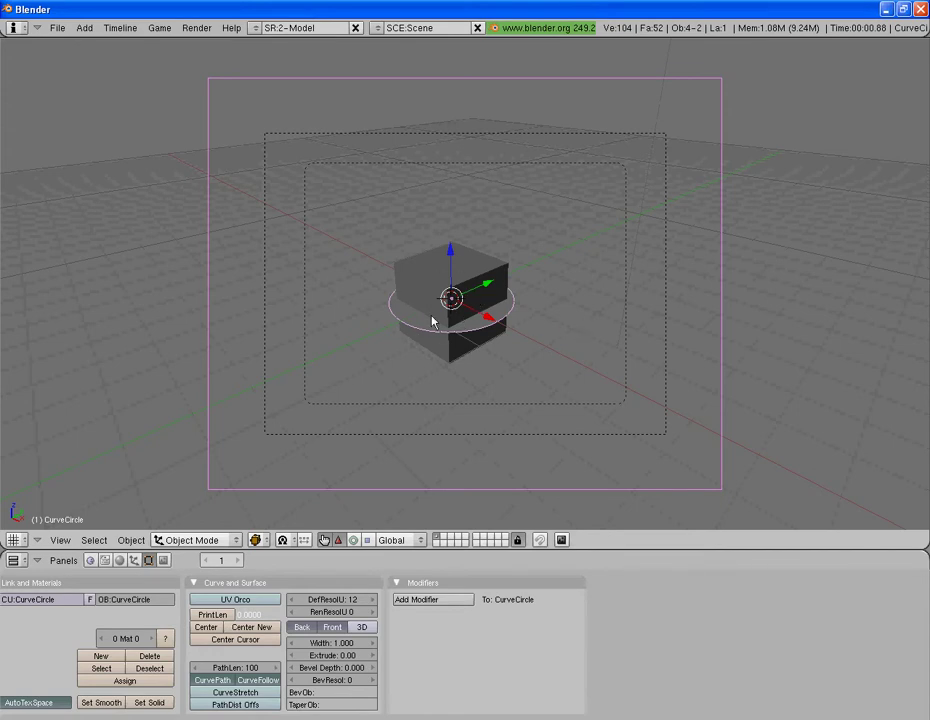
Play the animation in orthographic top view and test-render frame 30
{"action": "key", "text": "KP_7"}
{"action": "key", "text": "KP_5"}
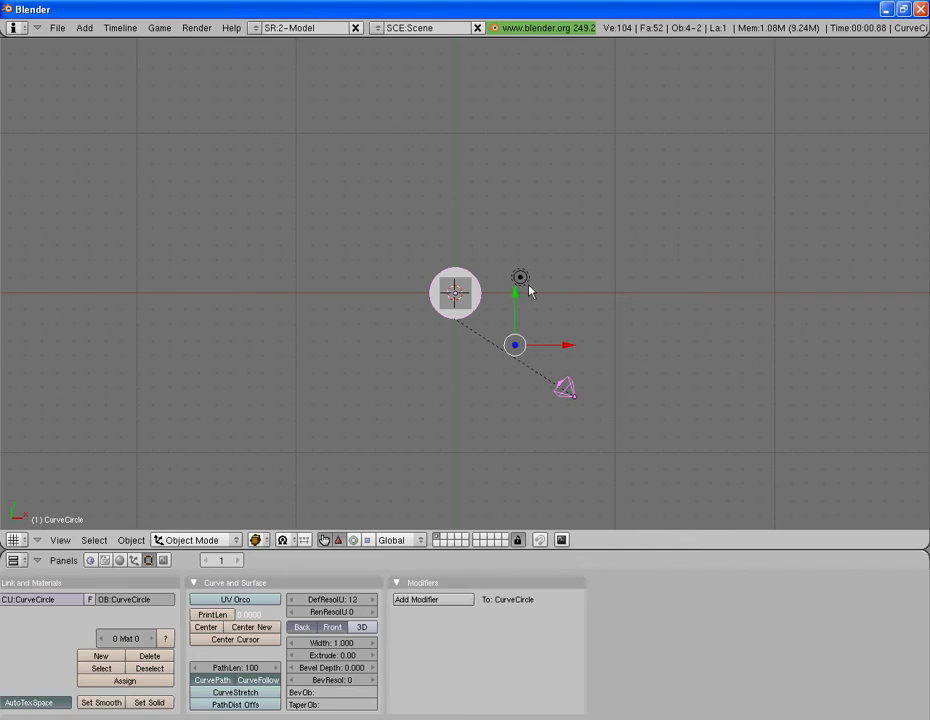
{"action": "key", "text": "alt+a"}
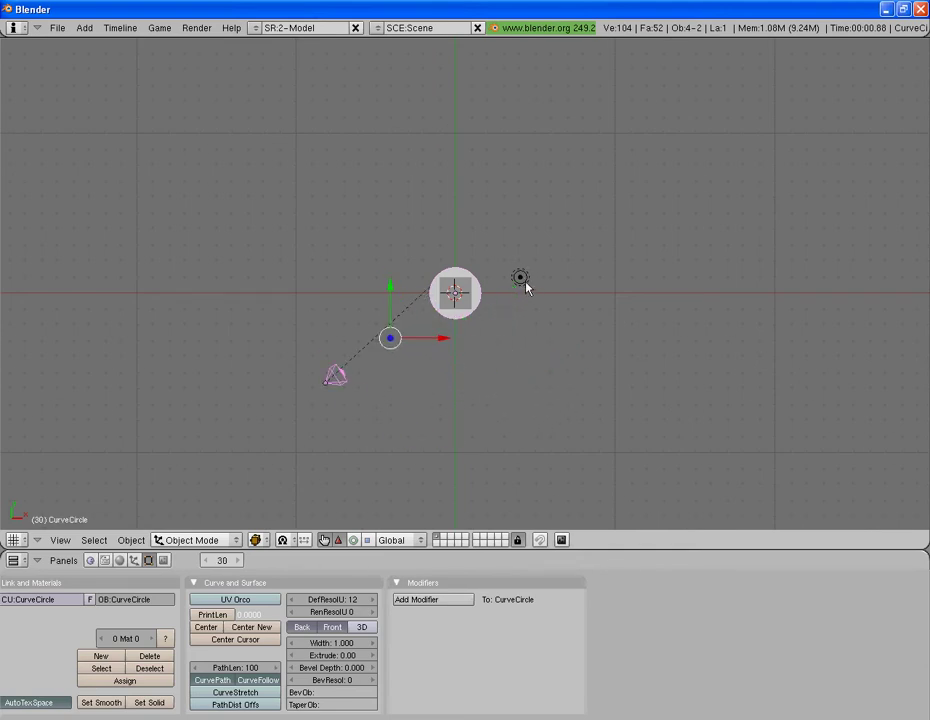
{"action": "key", "text": "F12"}
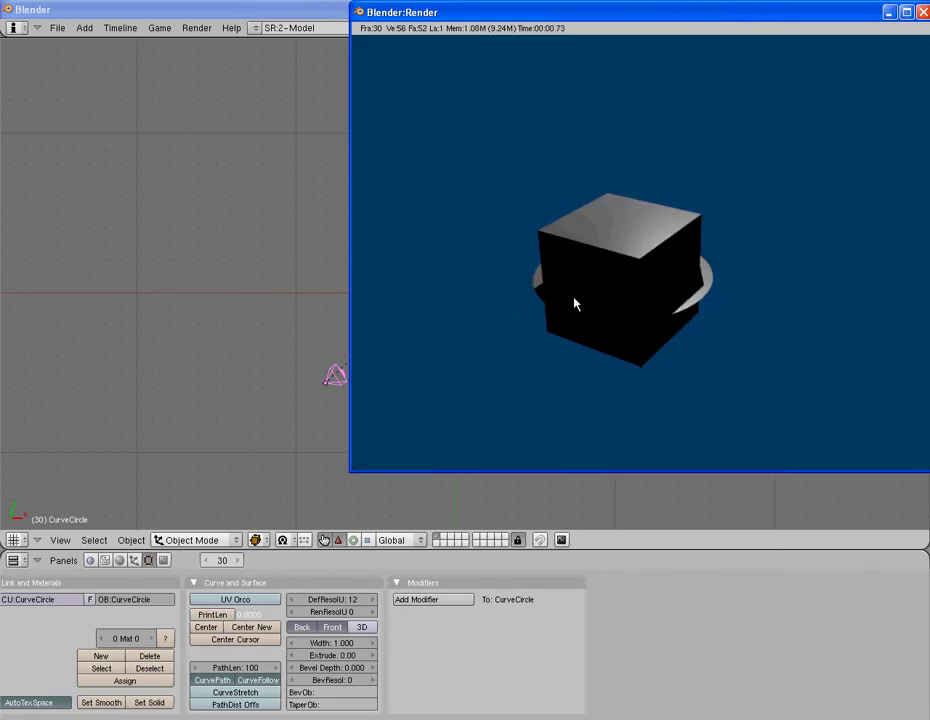
{"action": "key", "text": "Escape"}
Turn off ray-traced shadows on the lamp and move it to a new position
{"action": "right_click", "coordinate": [518, 277]}
{"action": "left_click", "coordinate": [120, 560]}
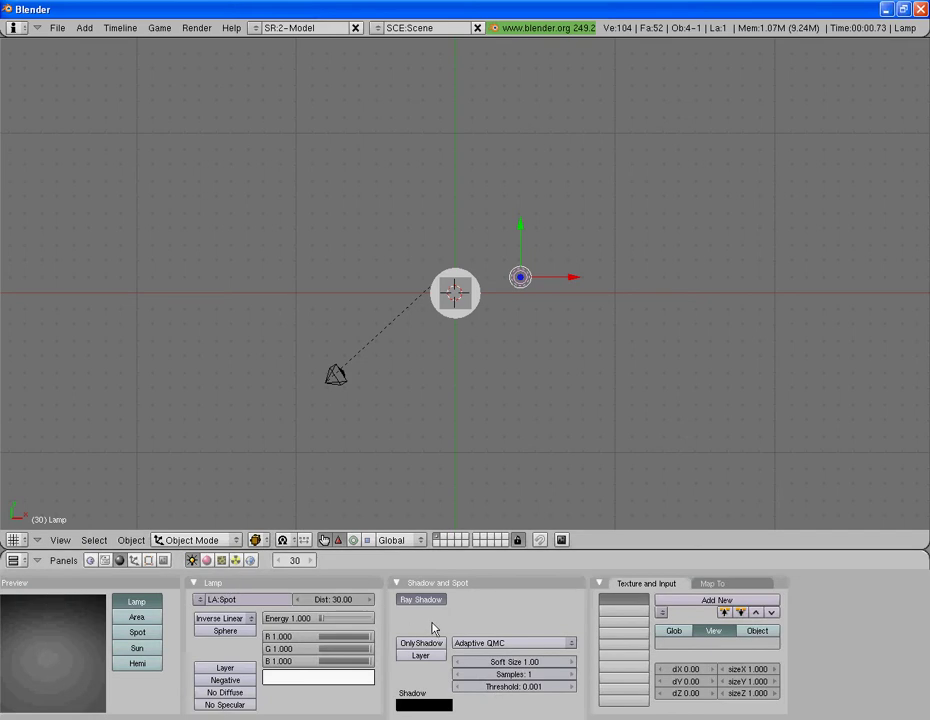
{"action": "left_click", "coordinate": [421, 602]}
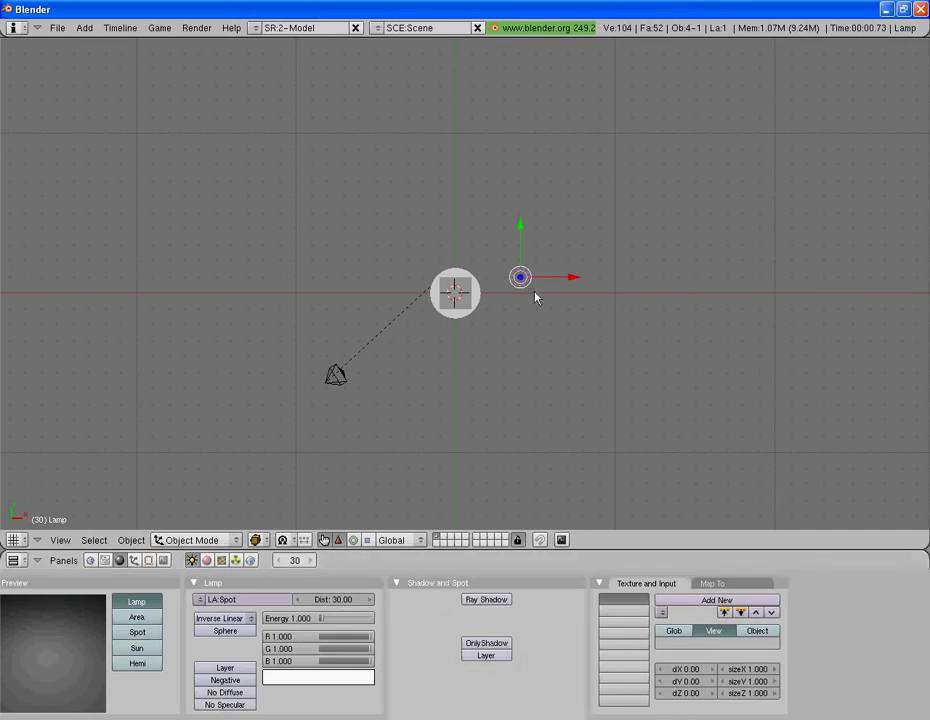
{"action": "key", "text": "g"}
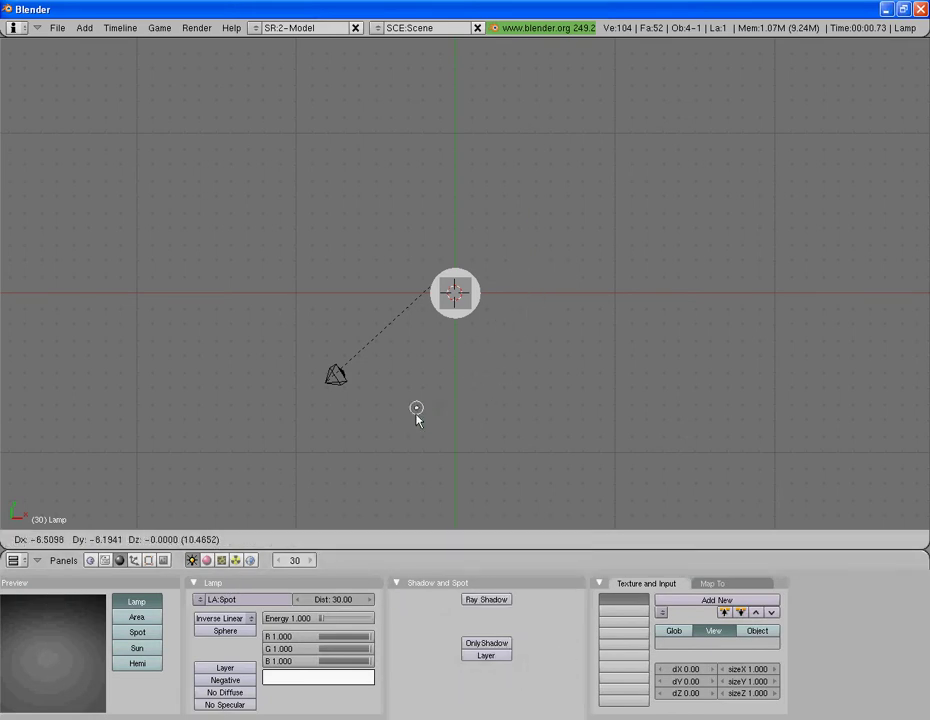
{"action": "left_click", "coordinate": [333, 370]}
Place three lamp copies above, right of and below the cube, then test-render
{"action": "key", "text": "shift+d"}
{"action": "left_click", "coordinate": [482, 205]}
{"action": "key", "text": "shift+d"}
{"action": "left_click", "coordinate": [608, 311]}
{"action": "key", "text": "shift+d"}
{"action": "left_click", "coordinate": [432, 444]}
{"action": "key", "text": "F12"}
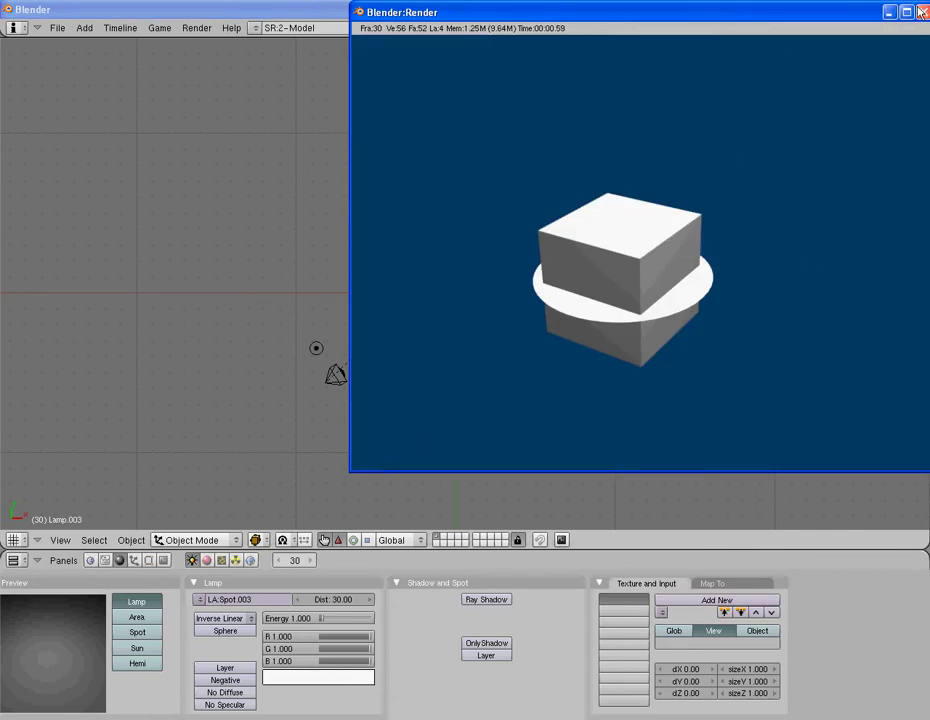
{"action": "left_click", "coordinate": [922, 14]}
Rewind to frame 1 and render a test image from the camera's start
{"action": "key", "text": "Left"}
{"action": "key", "text": "Left"}
{"action": "key", "text": "Left"}
{"action": "key", "text": "Left"}
{"action": "key", "text": "Left"}
{"action": "key", "text": "Left"}
{"action": "key", "text": "Left"}
{"action": "key", "text": "Left"}
{"action": "key", "text": "Left"}
{"action": "key", "text": "Left"}
{"action": "key", "text": "Left"}
{"action": "key", "text": "Left"}
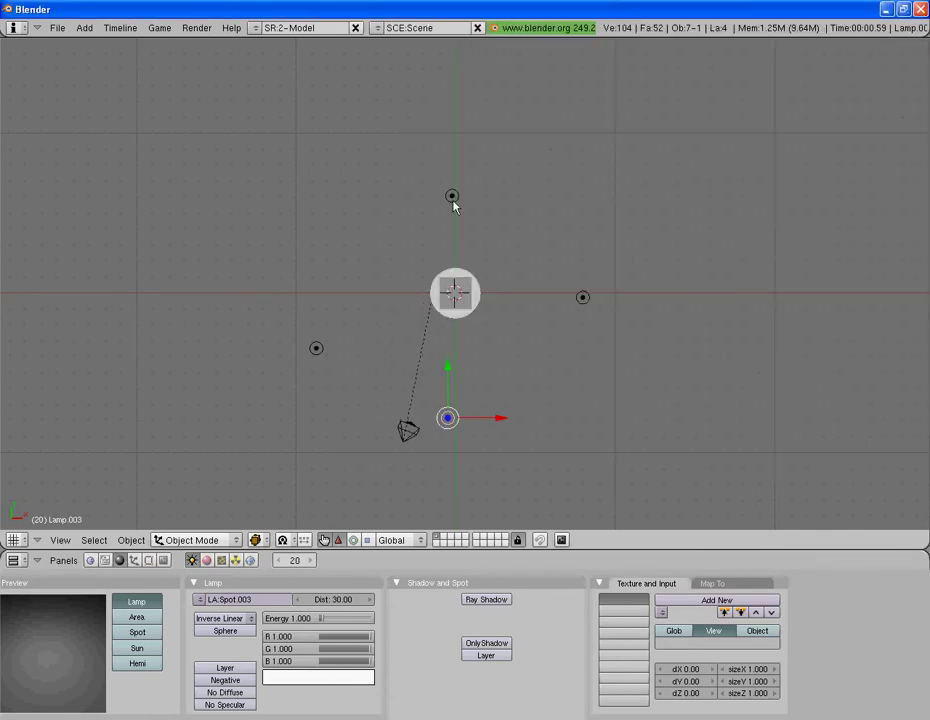
{"action": "key", "text": "Left"}
{"action": "key", "text": "Left"}
{"action": "key", "text": "Left"}
{"action": "key", "text": "Left"}
{"action": "key", "text": "Left"}
{"action": "key", "text": "Left"}
{"action": "key", "text": "Left"}
{"action": "key", "text": "Left"}
{"action": "key", "text": "Left"}
{"action": "key", "text": "Left"}
{"action": "key", "text": "Left"}
{"action": "key", "text": "Left"}
{"action": "key", "text": "Left"}
{"action": "key", "text": "Left"}
{"action": "key", "text": "Left"}
{"action": "key", "text": "Left"}
{"action": "key", "text": "Left"}
{"action": "key", "text": "F12"}
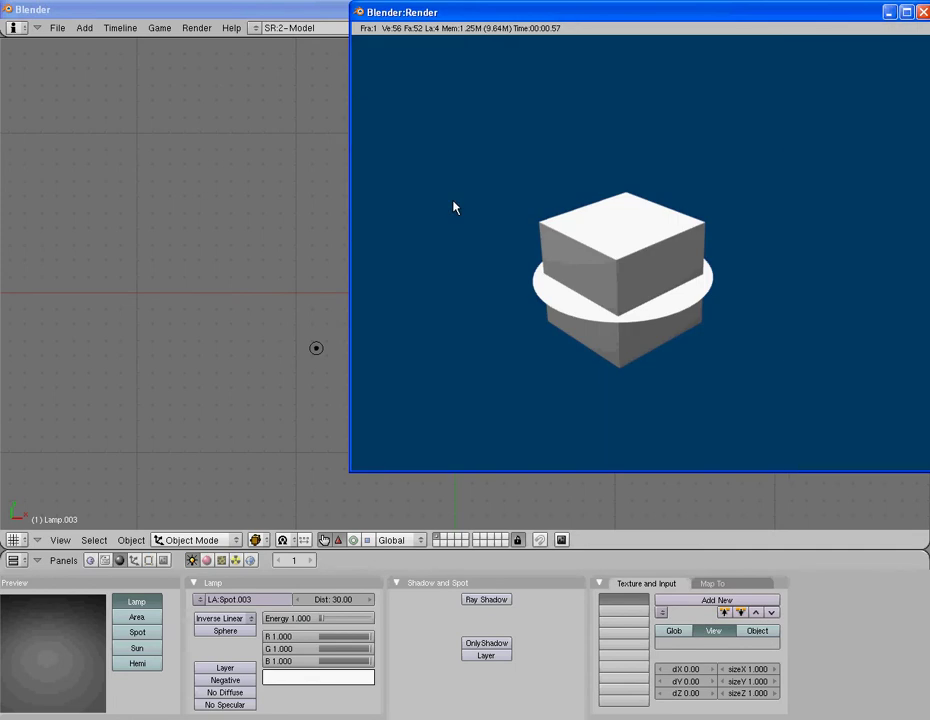
{"action": "key", "text": "Escape"}
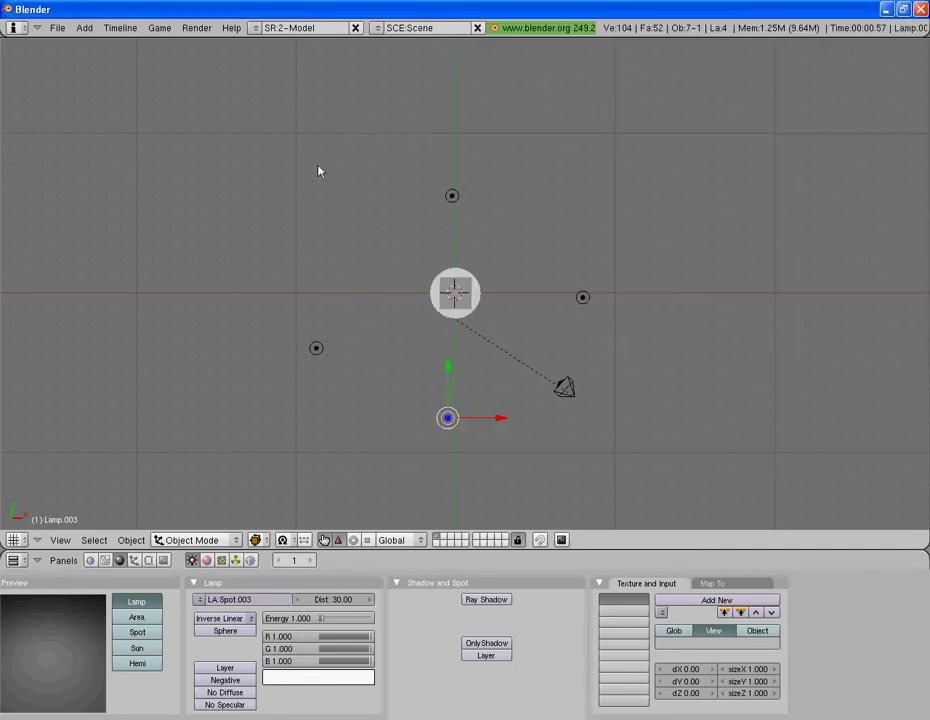
Enable CurvePath and CurveFollow on the circle curve, previewing the camera's travel from frame 1
{"action": "right_click", "coordinate": [481, 296]}
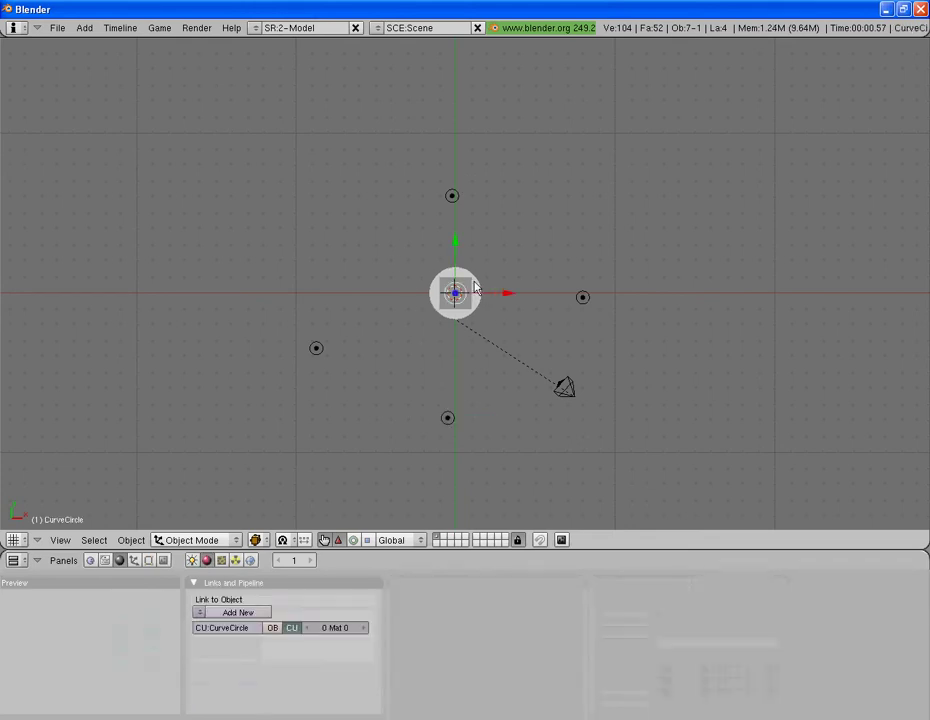
{"action": "left_click", "coordinate": [149, 561]}
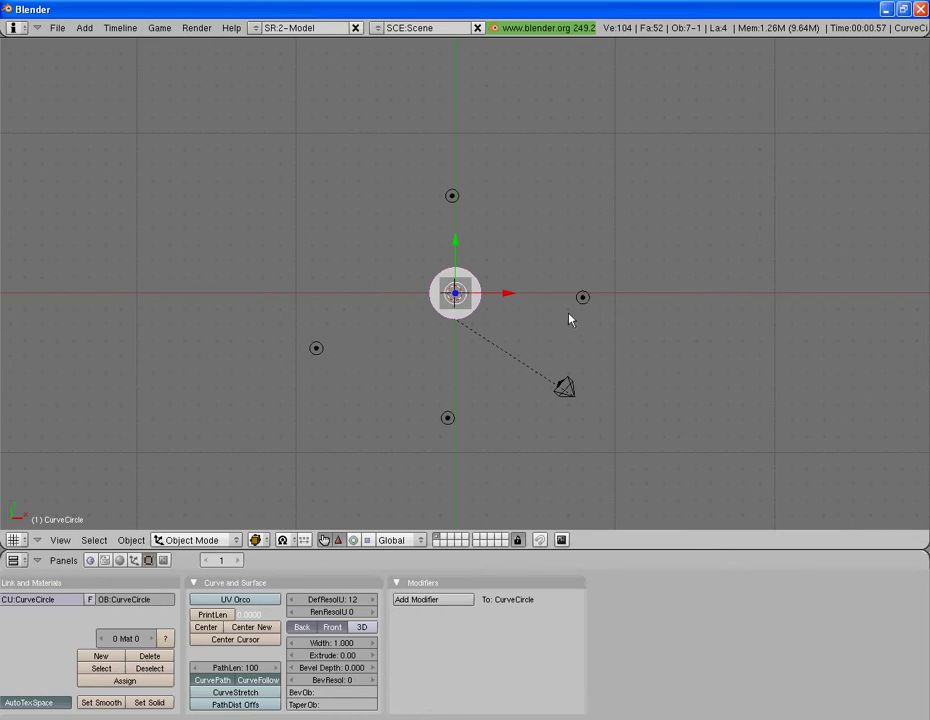
{"action": "left_click", "coordinate": [240, 680]}
{"action": "key", "text": "alt+a"}
{"action": "key", "text": "shift+Left"}
{"action": "left_click", "coordinate": [244, 679]}
Render a test frame, then select only the circle path curve
{"action": "key", "text": "F12"}
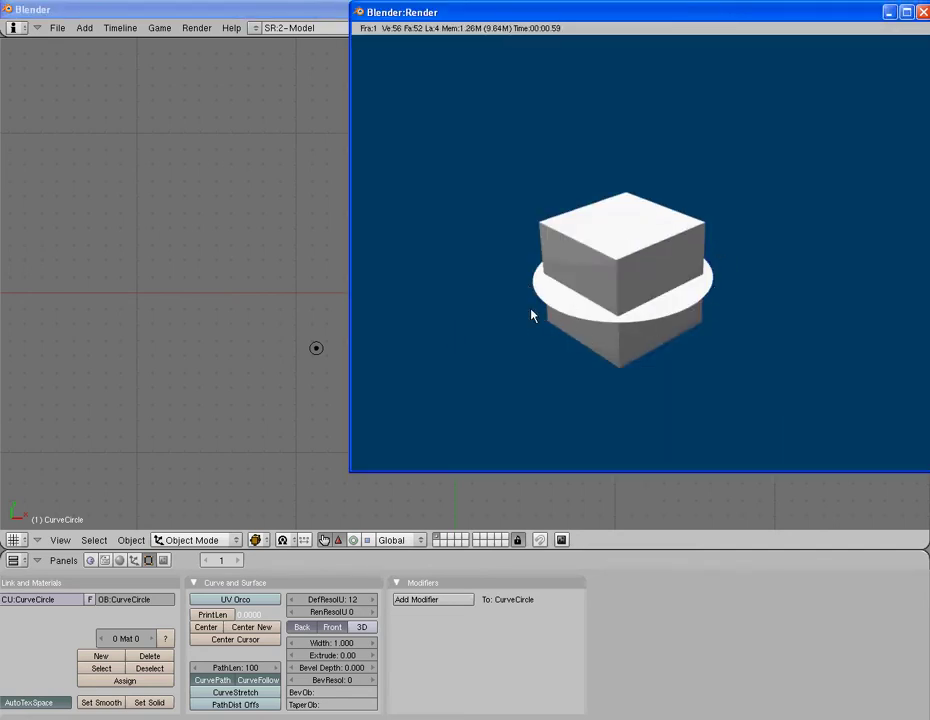
{"action": "left_click", "coordinate": [923, 12]}
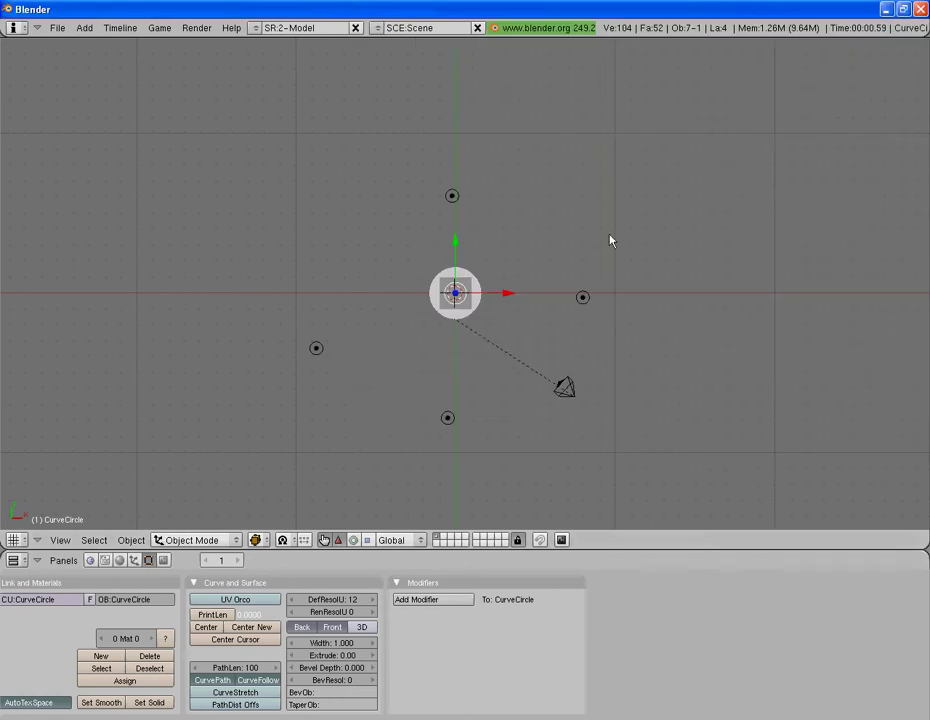
{"action": "key", "text": "a"}
{"action": "right_click", "coordinate": [486, 303]}
{"action": "middle_click_drag", "start_coordinate": [409, 376], "coordinate": [449, 328]}
Move the circle curve to layer 2 and switch the visible layer
{"action": "key", "text": "m"}
{"action": "left_click", "coordinate": [394, 327]}
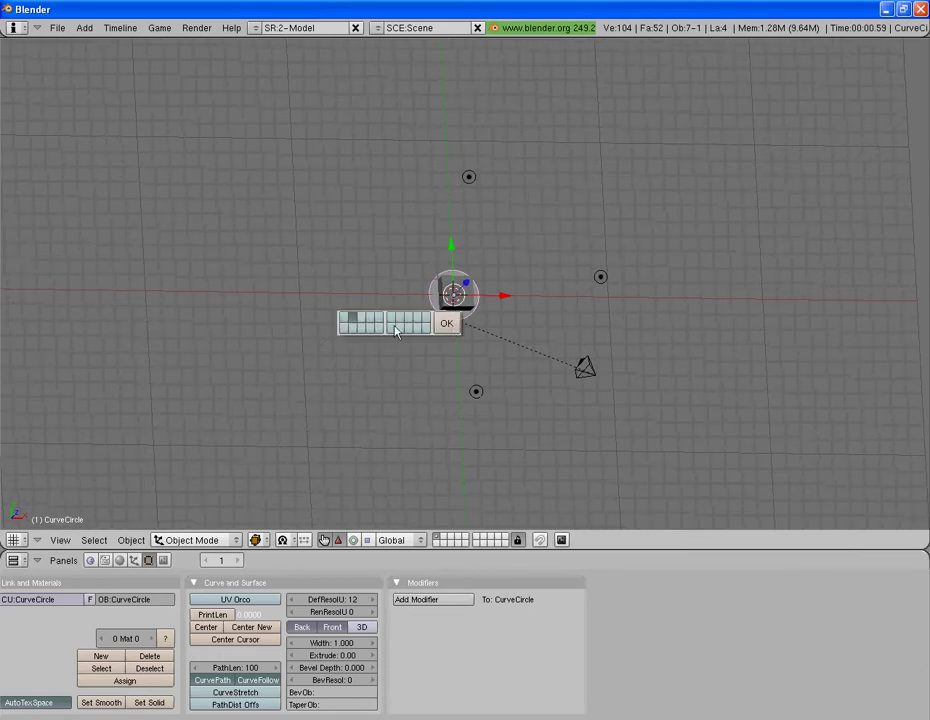
{"action": "left_click", "coordinate": [446, 323]}
{"action": "middle_click_drag", "start_coordinate": [451, 328], "coordinate": [540, 205]}
{"action": "left_click", "coordinate": [448, 545]}
{"action": "middle_click_drag", "start_coordinate": [477, 408], "coordinate": [443, 448]}
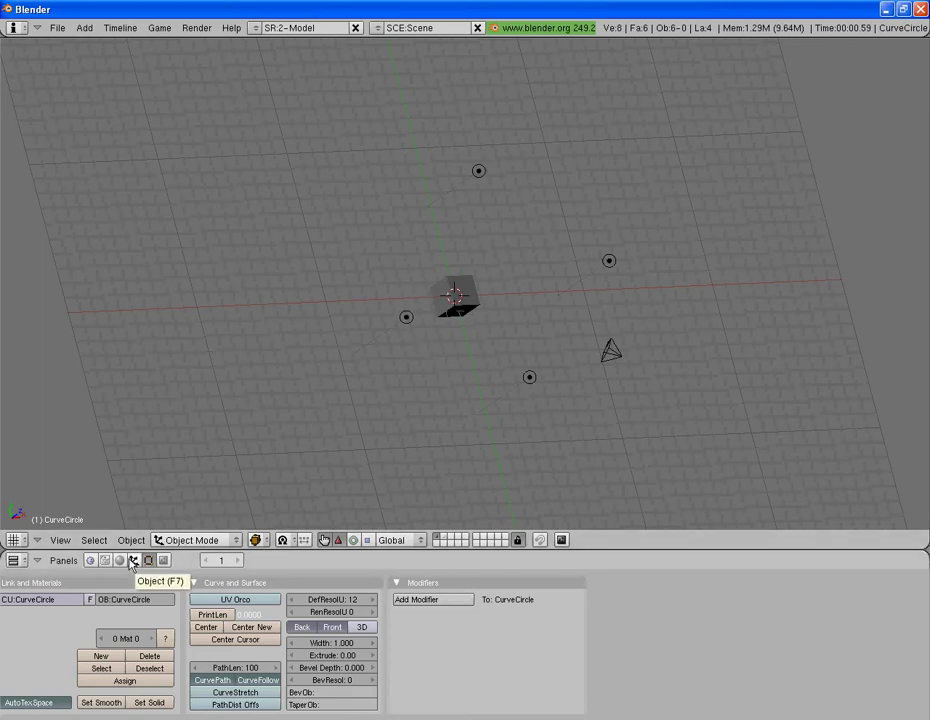
Set the output format to AVI Codec with Microsoft Video 1 compression
{"action": "key", "text": "F10"}
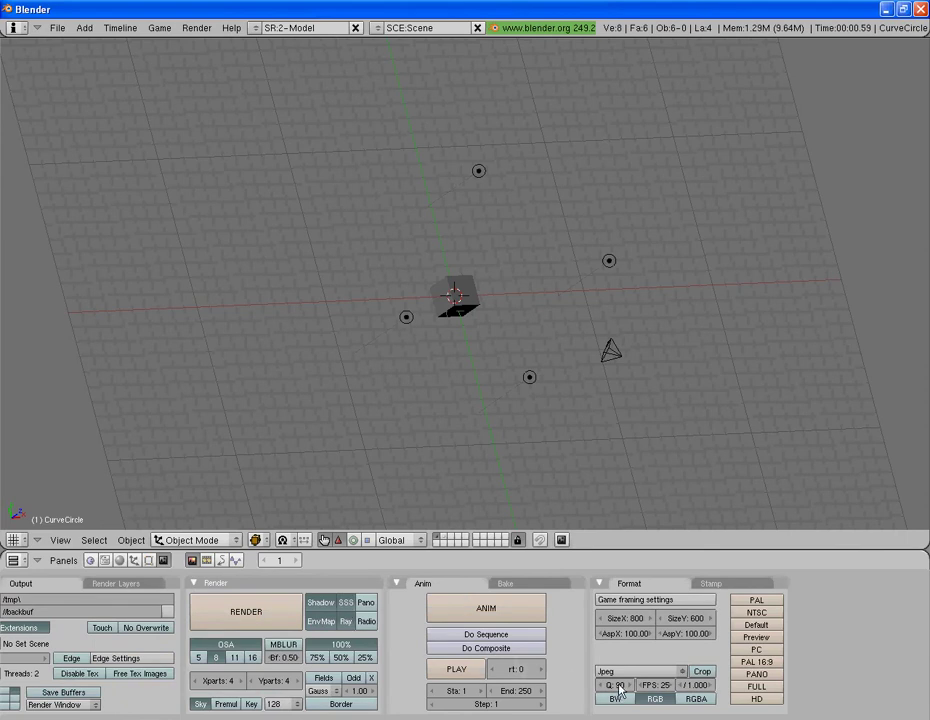
{"action": "left_click", "coordinate": [645, 671]}
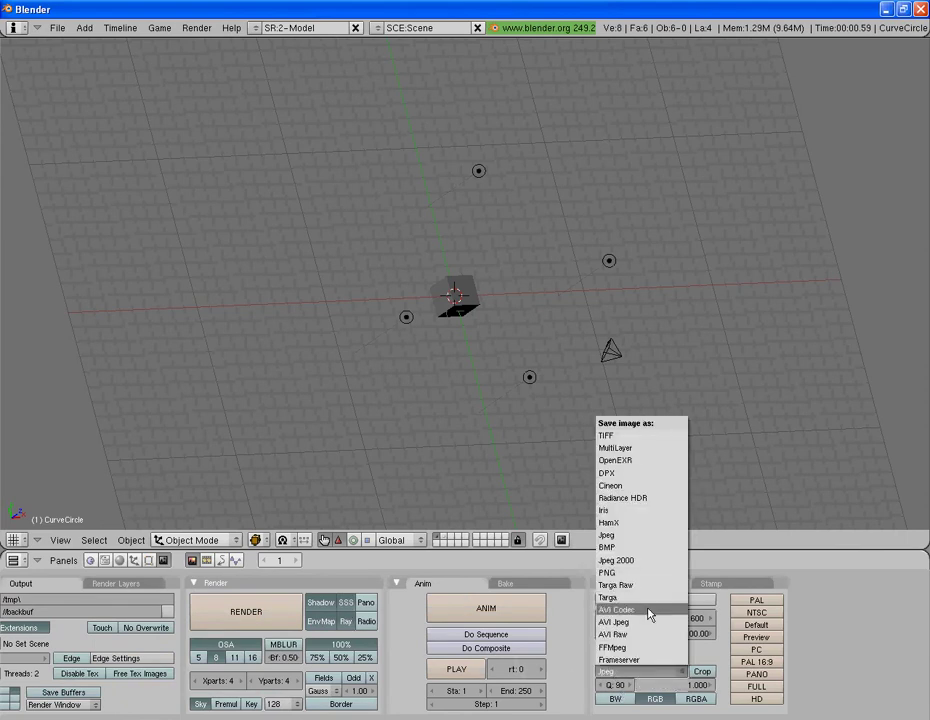
{"action": "left_click", "coordinate": [650, 610]}
{"action": "left_click", "coordinate": [170, 131]}
{"action": "left_click", "coordinate": [110, 174]}
{"action": "left_click", "coordinate": [224, 114]}
{"action": "scroll", "coordinate": [25, 581], "scroll_direction": "up", "scroll_amount": 2}
Set the output path to the Desktop with file name '360 curve'
{"action": "left_click", "coordinate": [16, 600]}
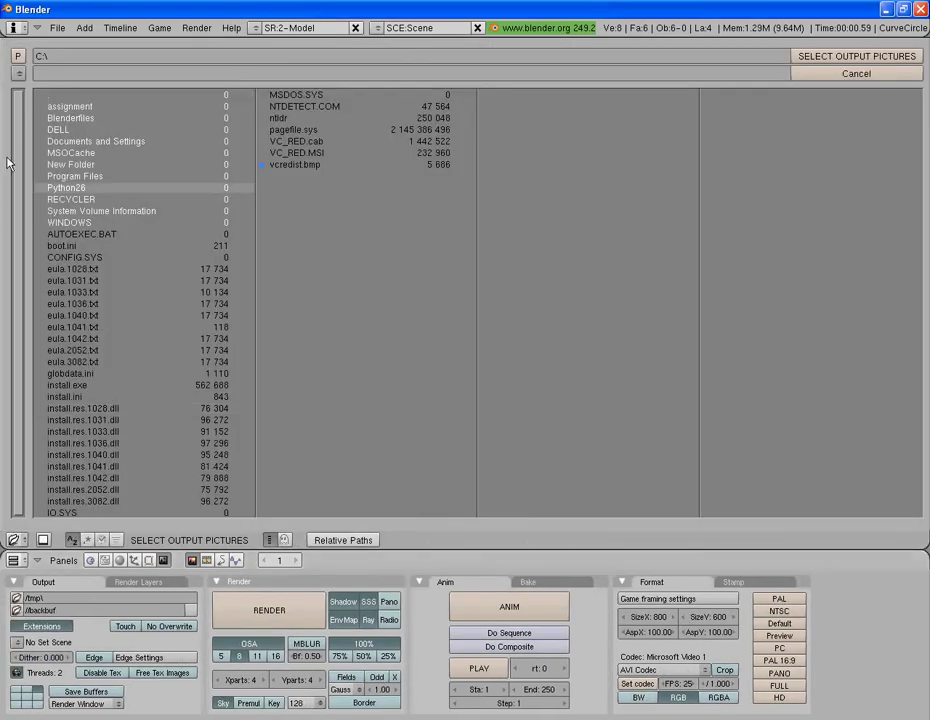
{"action": "left_click", "coordinate": [18, 73]}
{"action": "left_click", "coordinate": [115, 148]}
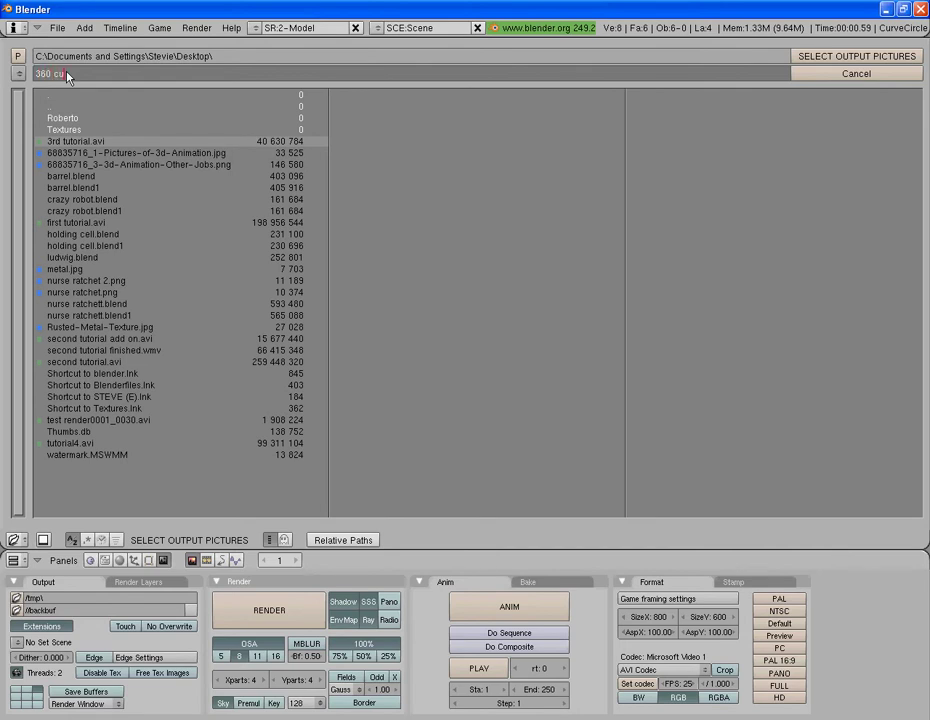
{"action": "left_click", "coordinate": [67, 74]}
{"action": "type", "text": "360 curve"}
{"action": "key", "text": "Return"}
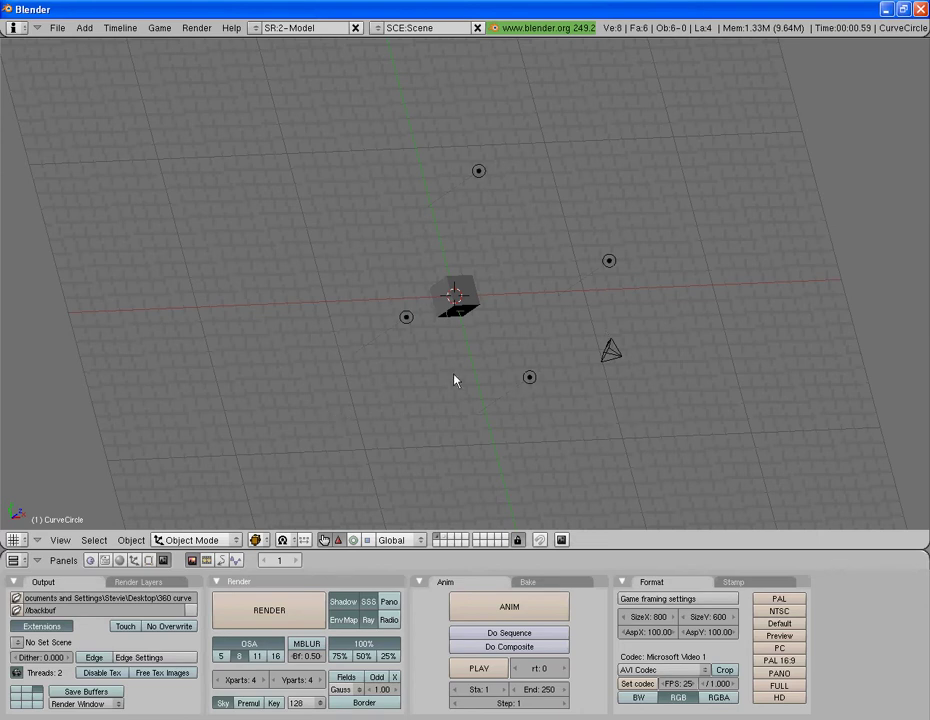
Set the End frame to 150 and render the full animation with ANIM
{"action": "left_click", "coordinate": [541, 690]}
{"action": "key", "text": "Return"}
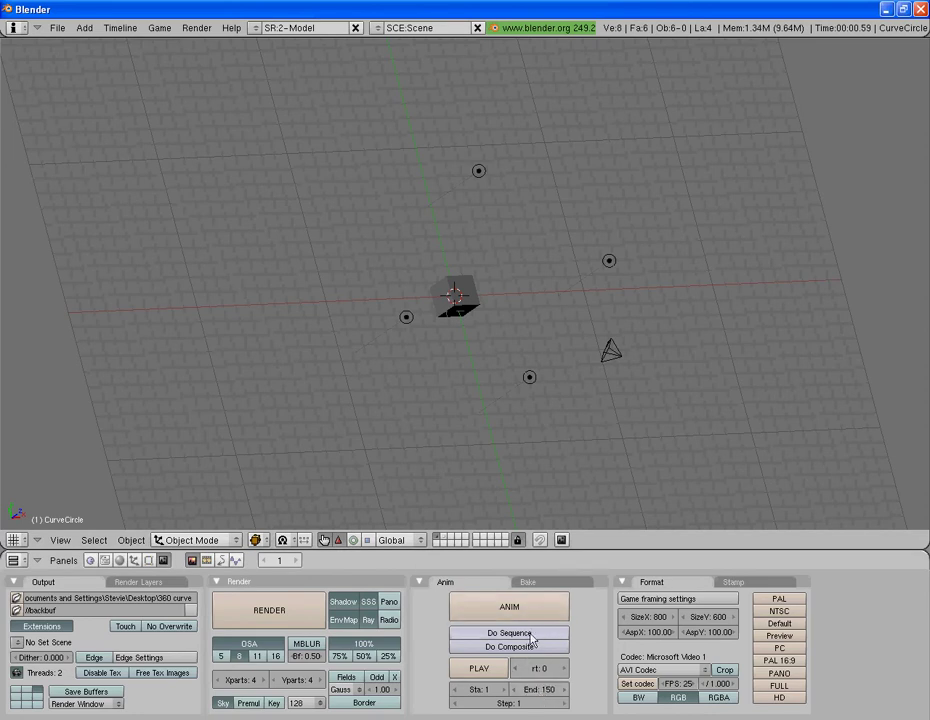
{"action": "left_click", "coordinate": [510, 606]}
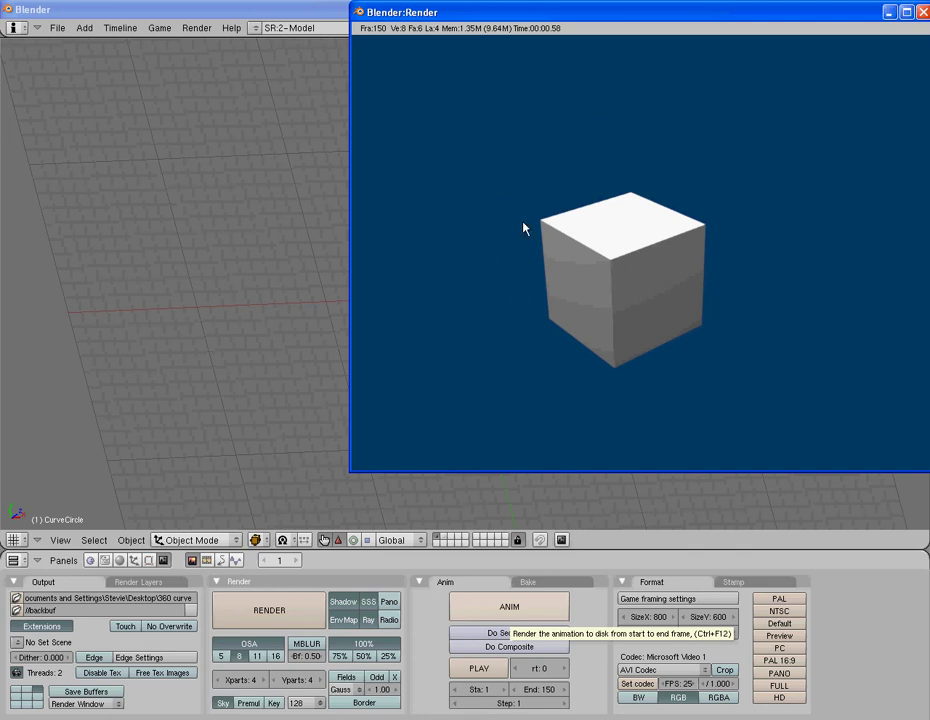
Close the finished render window and orbit the view of cube, lamps and camera
{"action": "key", "text": "super+d"}
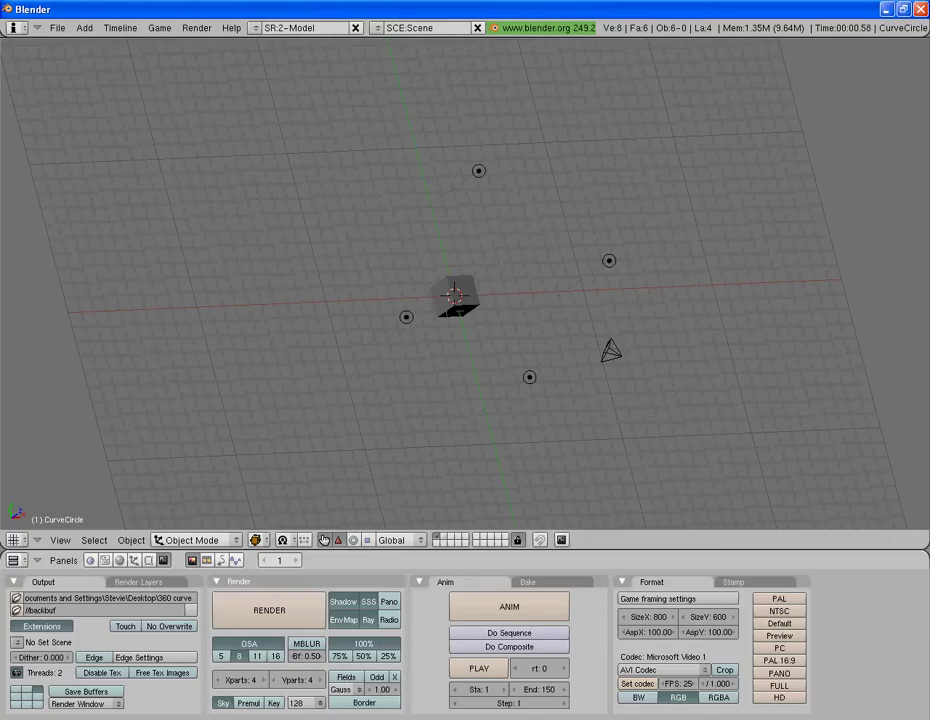
{"action": "middle_click_drag", "start_coordinate": [606, 280], "coordinate": [629, 216]}
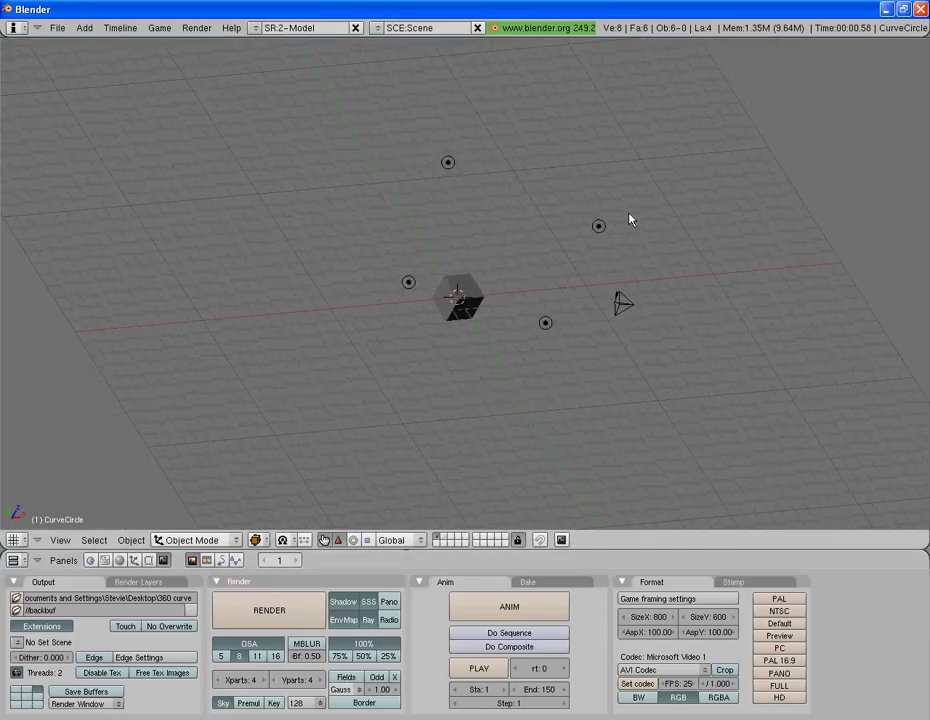